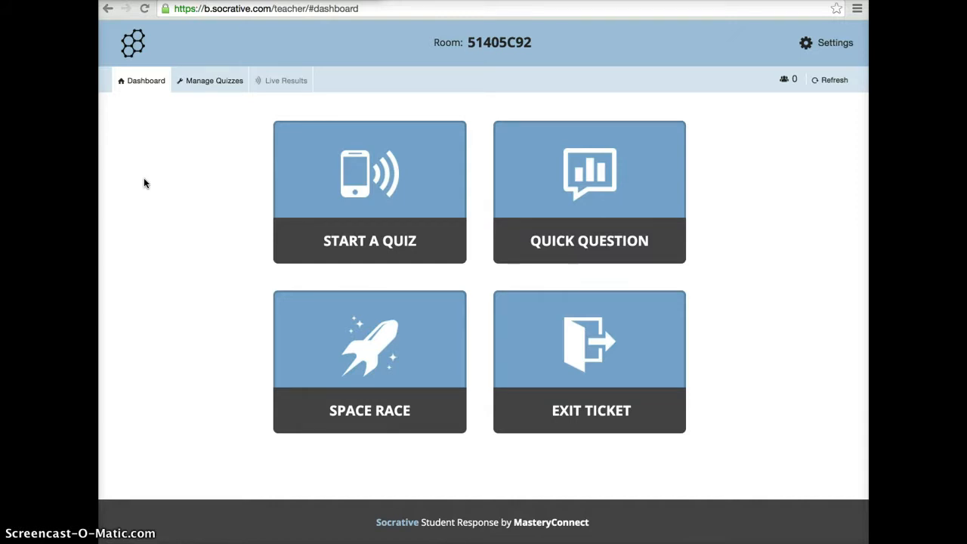
Open the Ecology Pretest quiz from the start-a-quiz list, review its quiz type and additional settings, and return to the dashboard
click(378, 194)
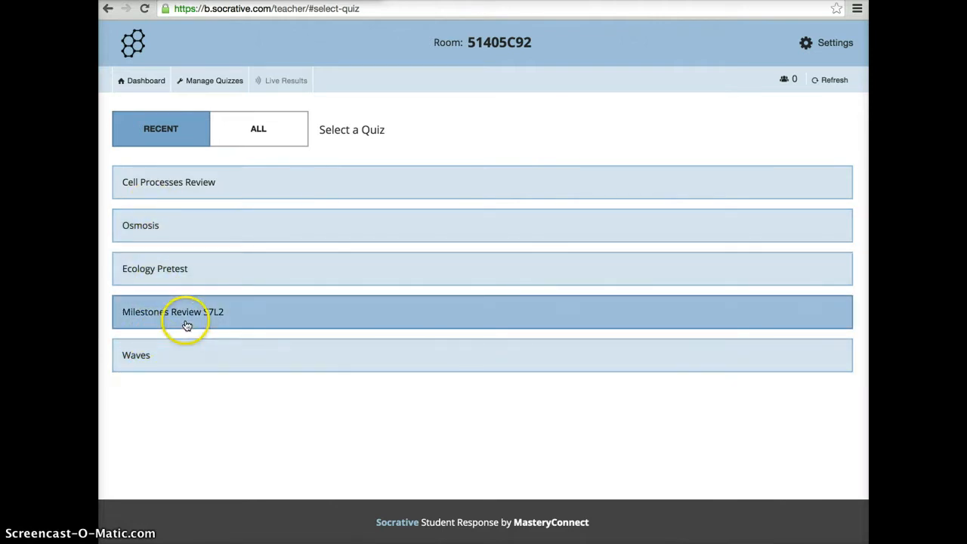
double_click(182, 264)
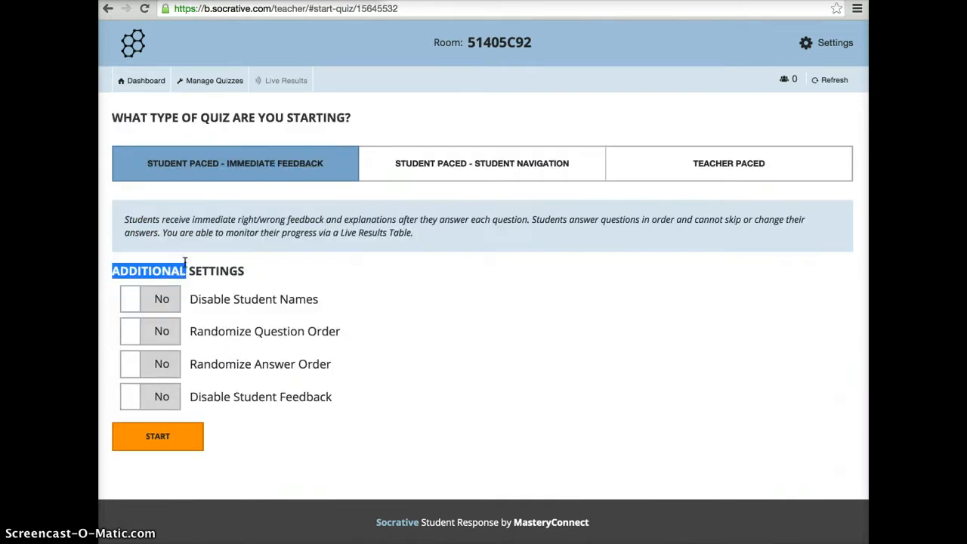
click(242, 247)
click(214, 336)
click(140, 81)
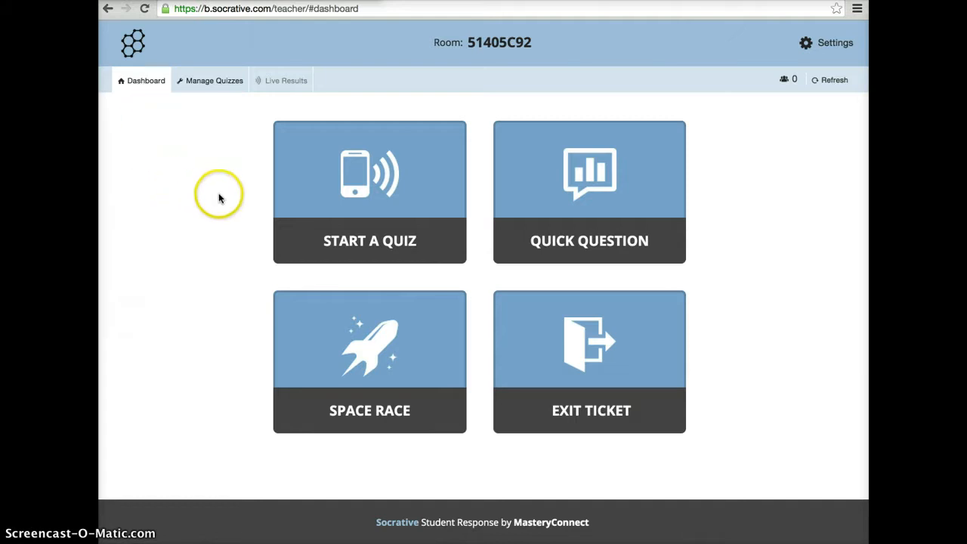
View the question types offered for a Quick Question and return to the dashboard
click(523, 170)
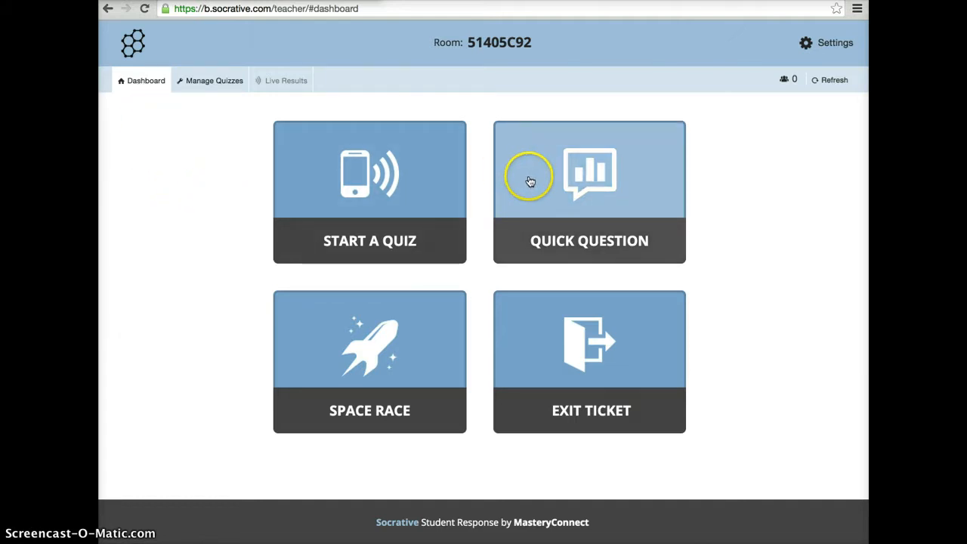
click(531, 182)
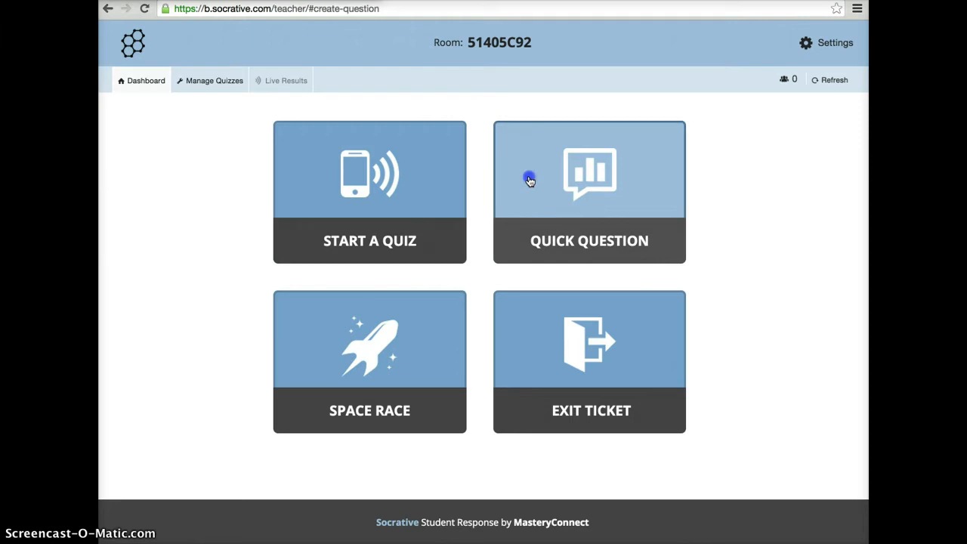
click(190, 318)
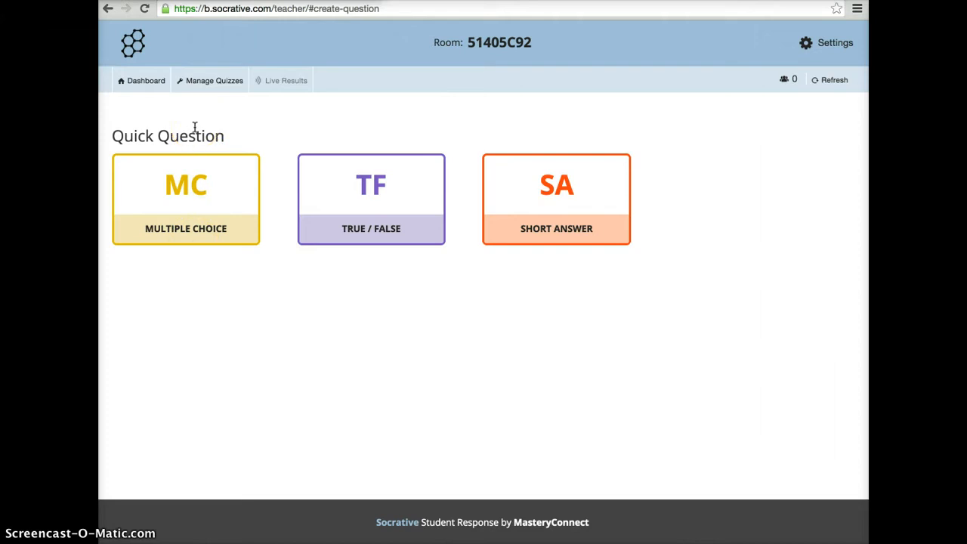
click(137, 80)
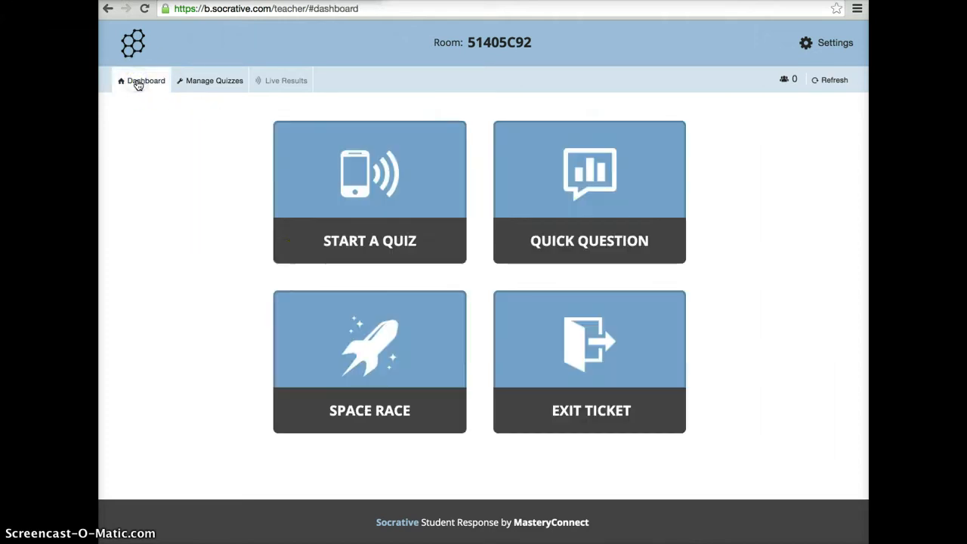
Set up a Space Race with the Osmosis quiz and 6 teams
click(370, 356)
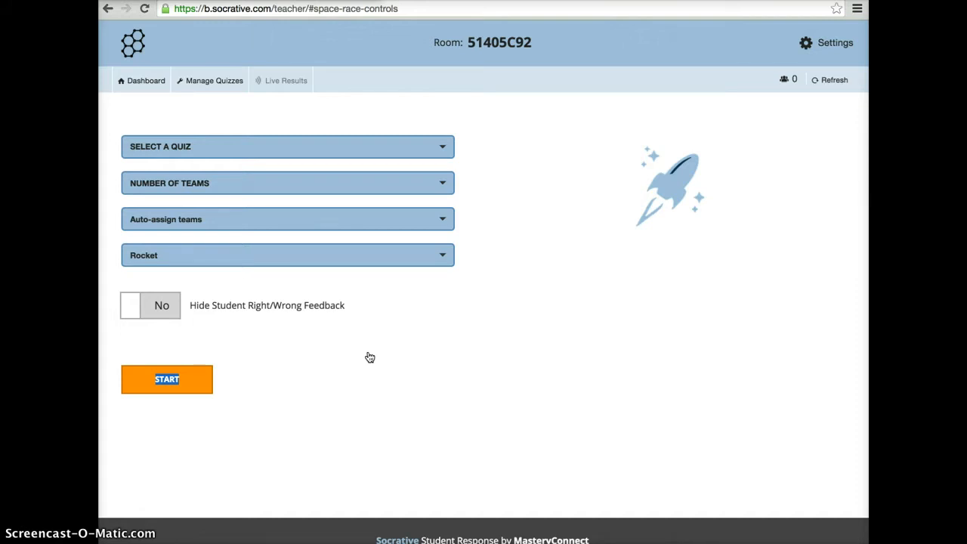
click(286, 145)
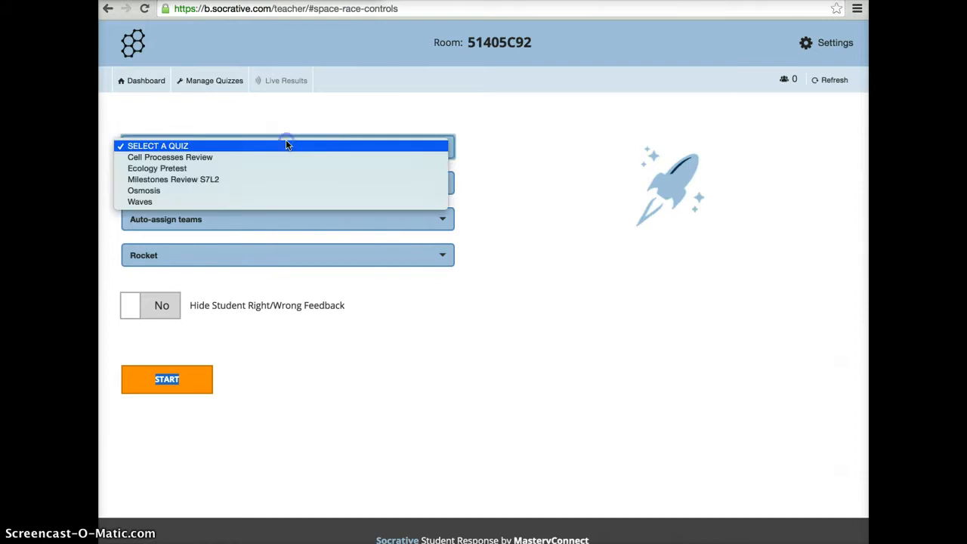
click(252, 189)
click(251, 187)
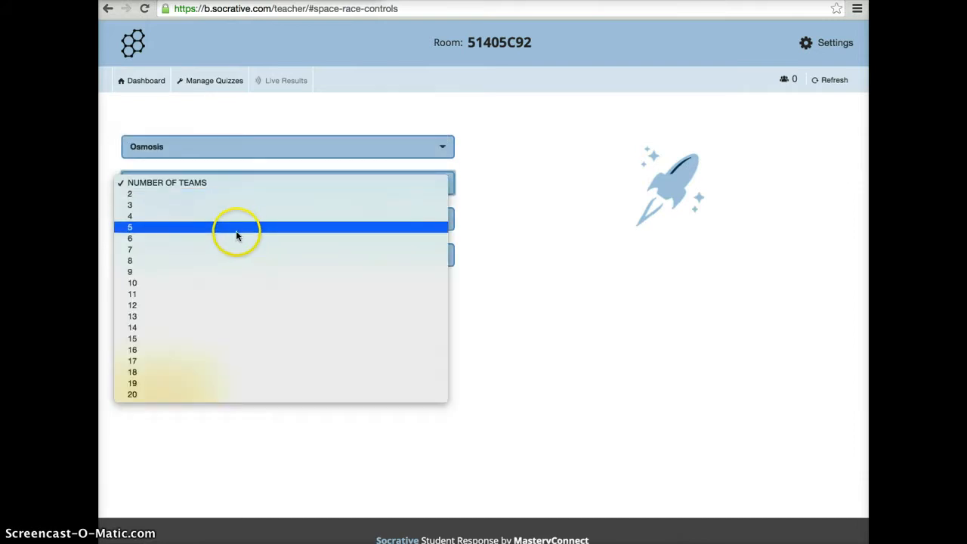
click(236, 238)
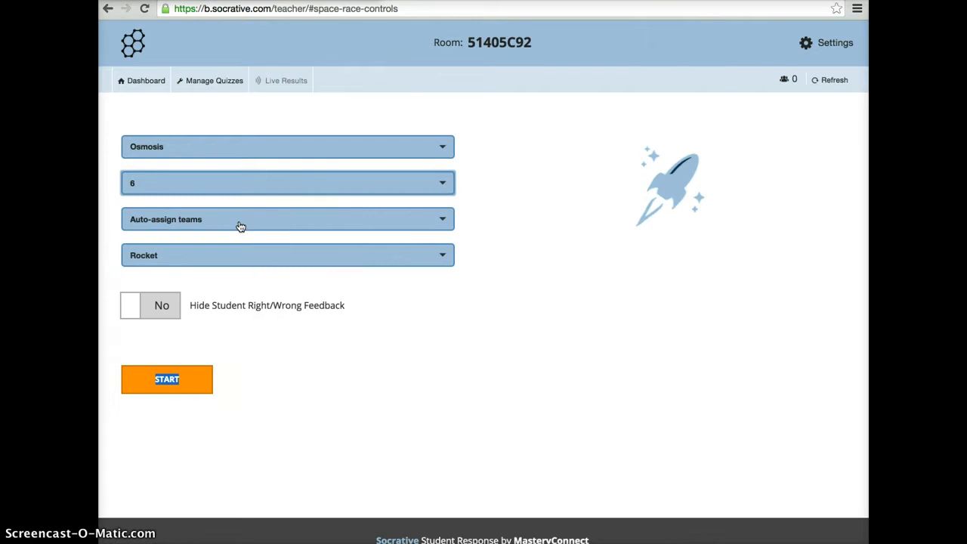
Set the Space Race to student-select teams with the Rocket icon and start the race
click(238, 220)
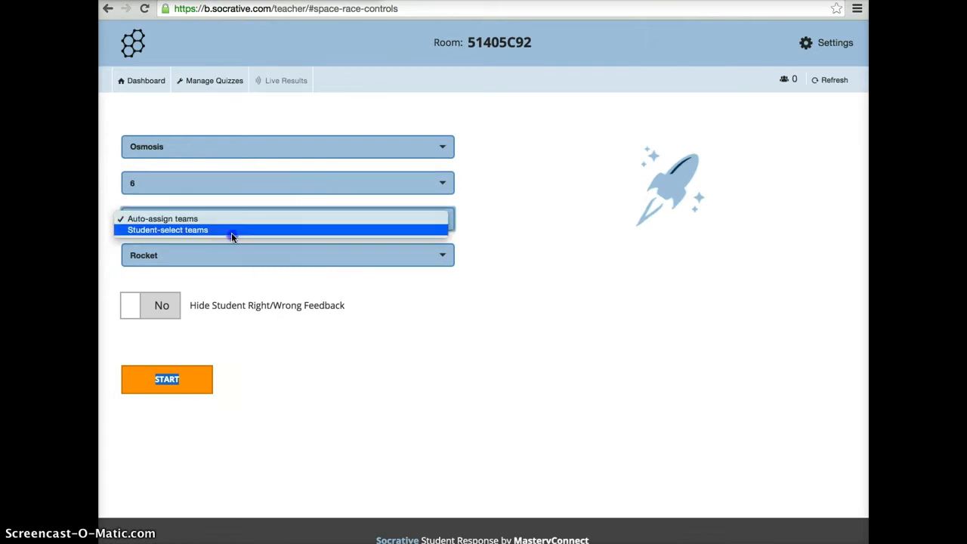
click(231, 237)
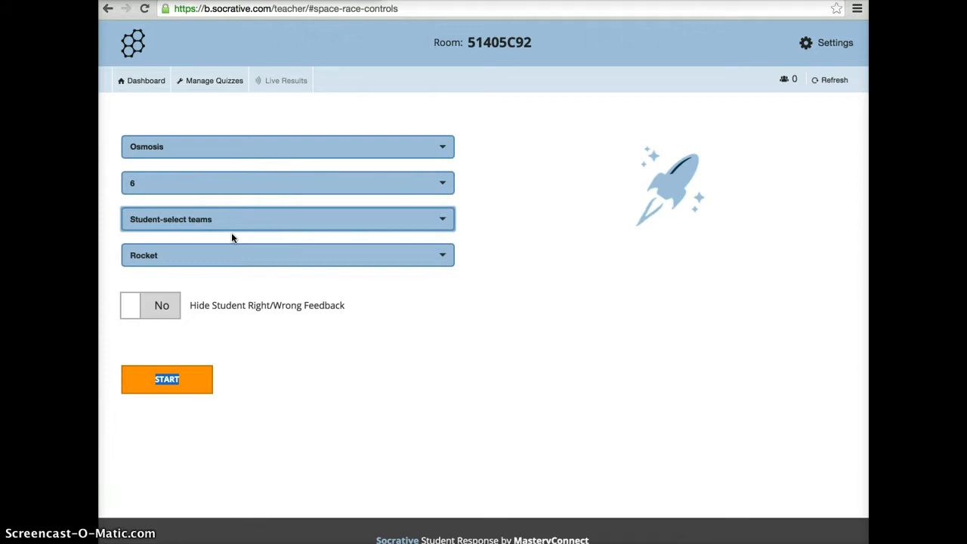
click(212, 256)
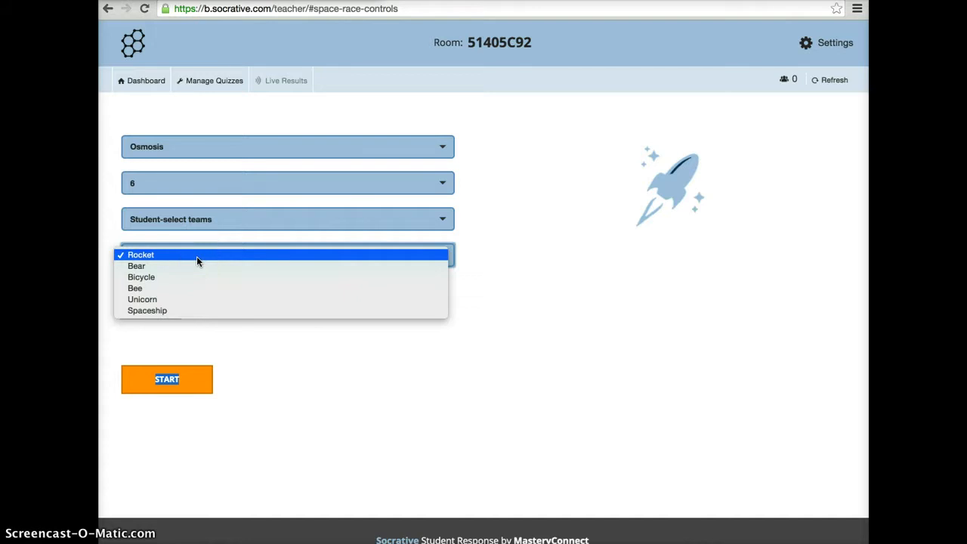
click(197, 257)
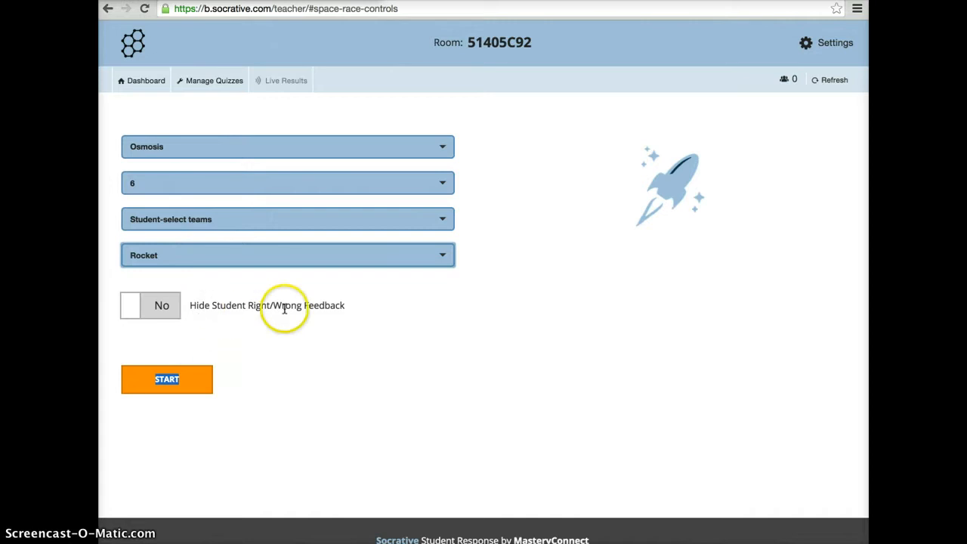
click(176, 381)
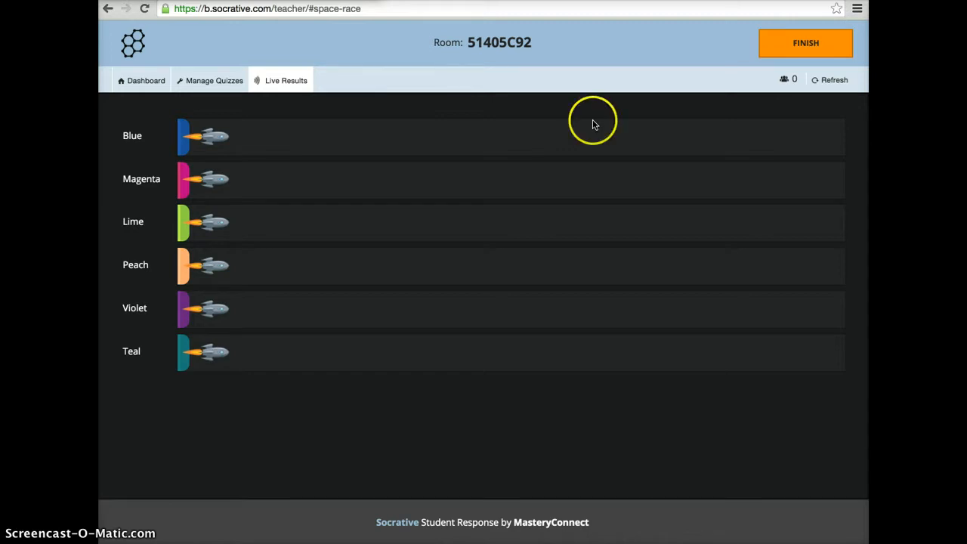
View the options for ending the Space Race and saving its reports, and close them without choosing one
click(784, 46)
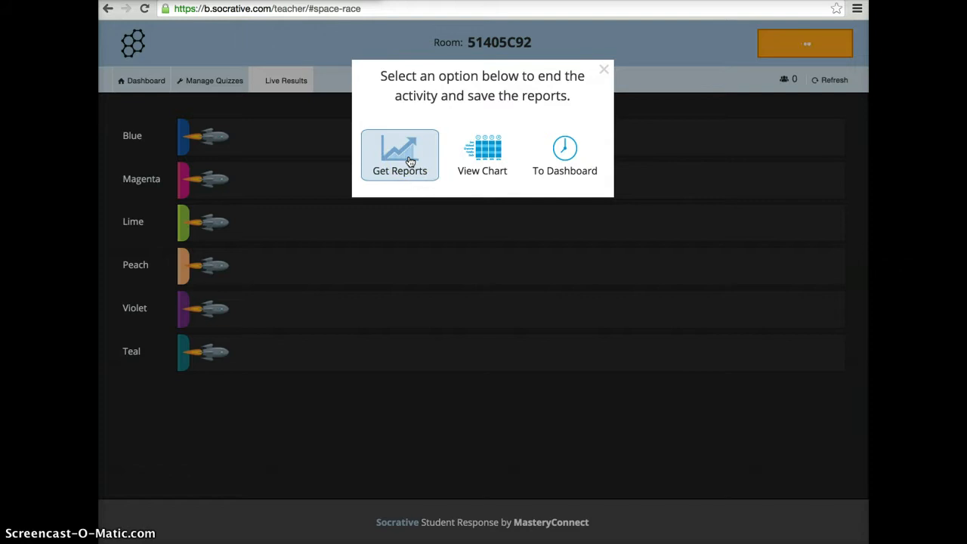
click(604, 69)
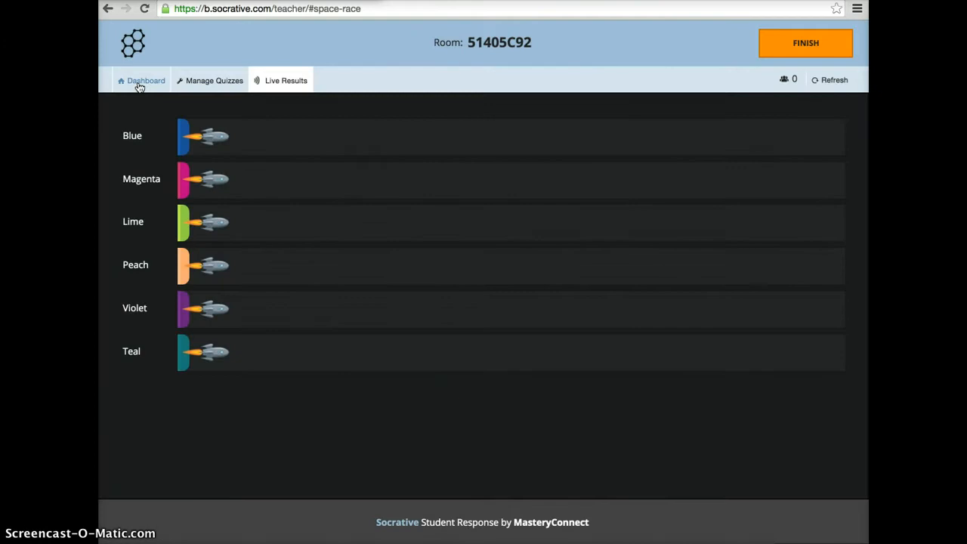
Start an Exit Ticket from the dashboard in place of the Space Race in progress
click(140, 85)
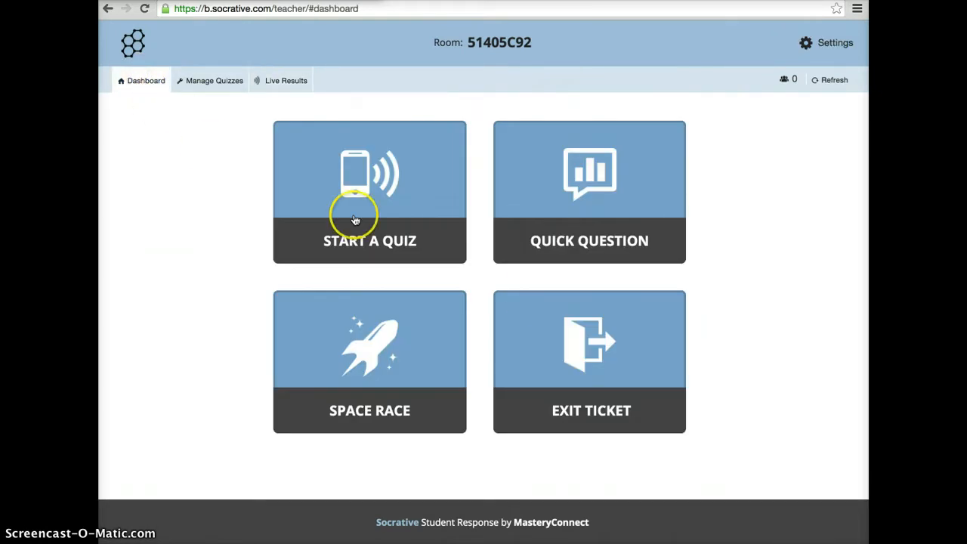
click(571, 344)
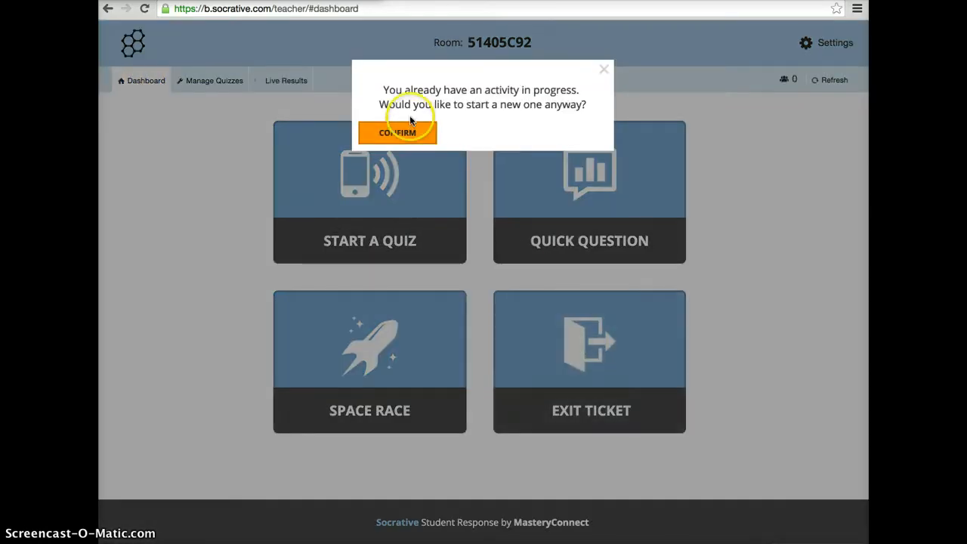
click(412, 134)
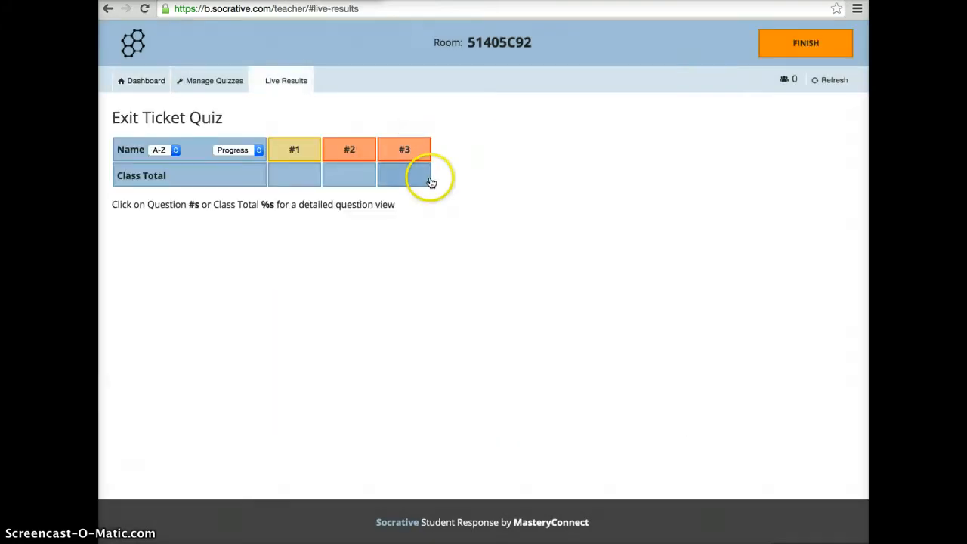
Review each of the three Exit Ticket Quiz questions in the live results and return to the dashboard
click(297, 149)
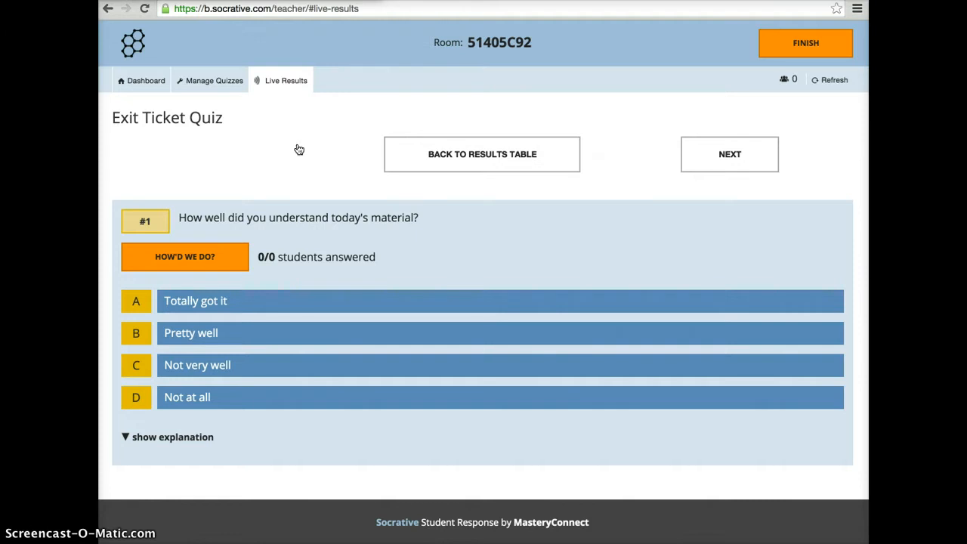
click(421, 151)
click(340, 150)
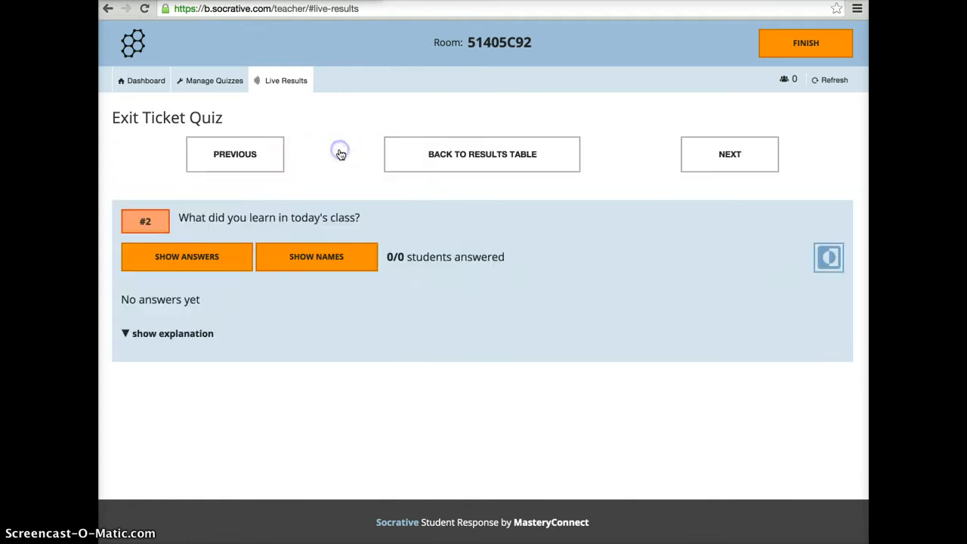
click(456, 158)
click(414, 170)
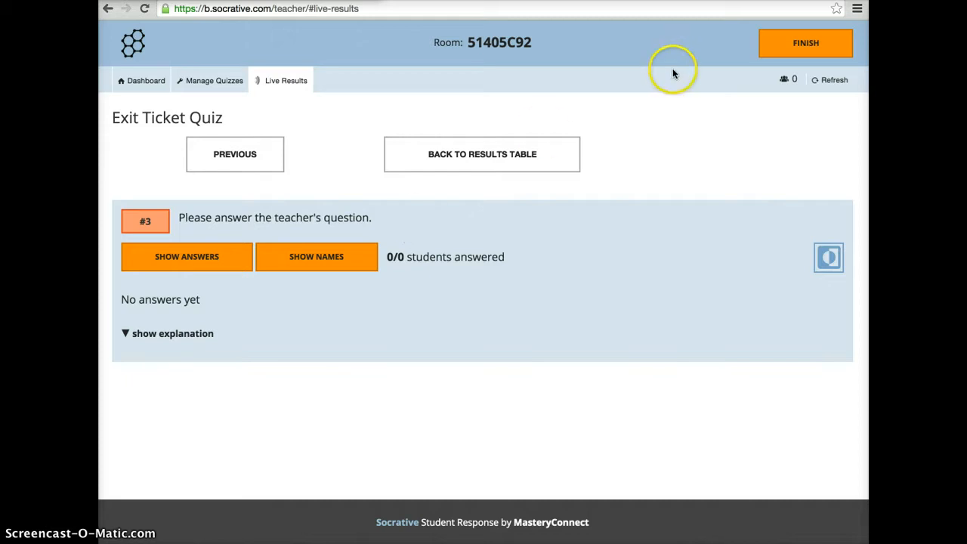
click(151, 83)
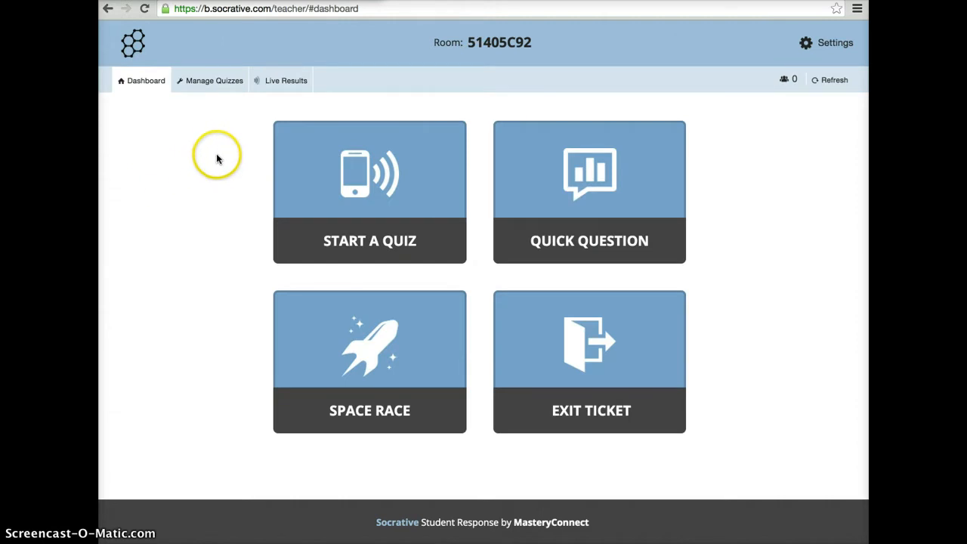
Create a new quiz named "Ecology Warm-Up"
click(202, 85)
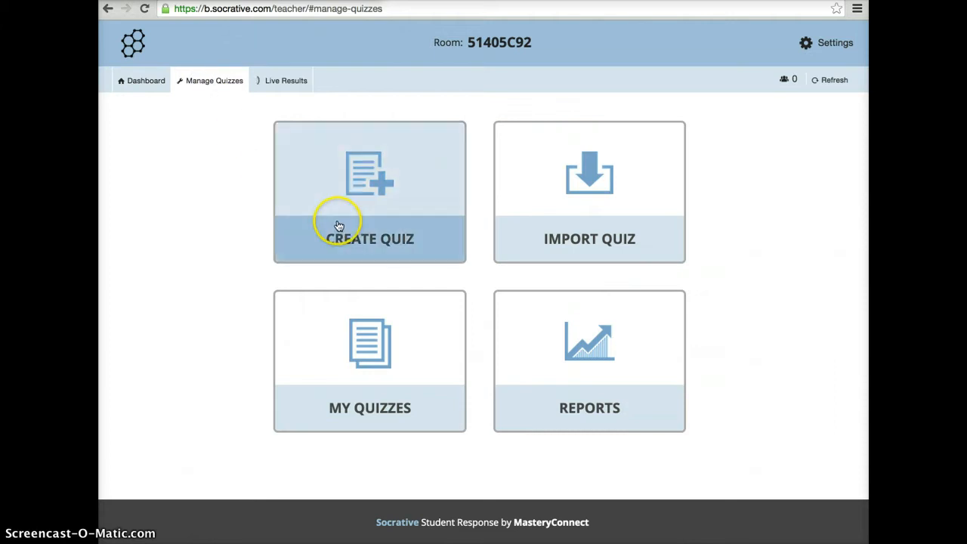
click(380, 193)
click(364, 189)
click(159, 155)
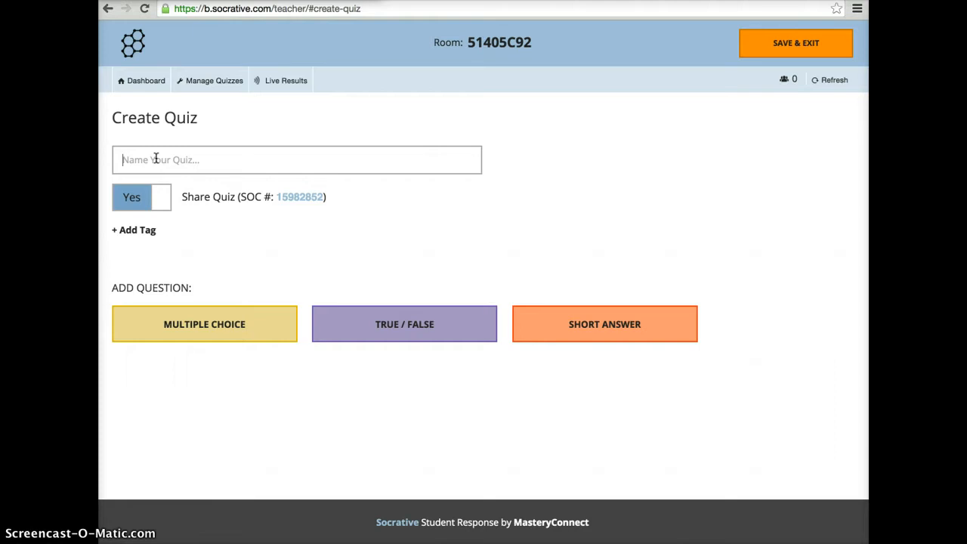
text(Ecology Warm-Up)
Add a multiple choice question with the text "An organism that can make its own food is"
click(195, 324)
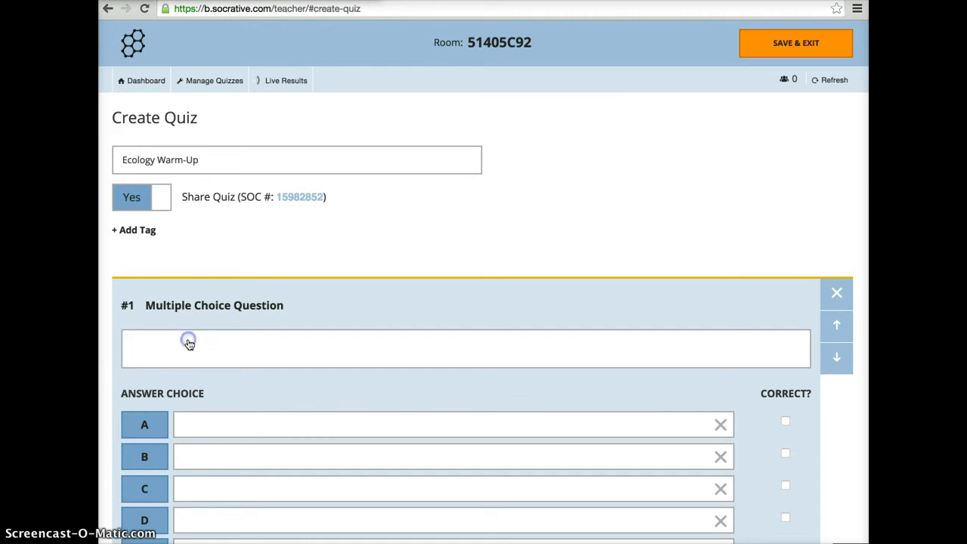
click(190, 344)
text(An )
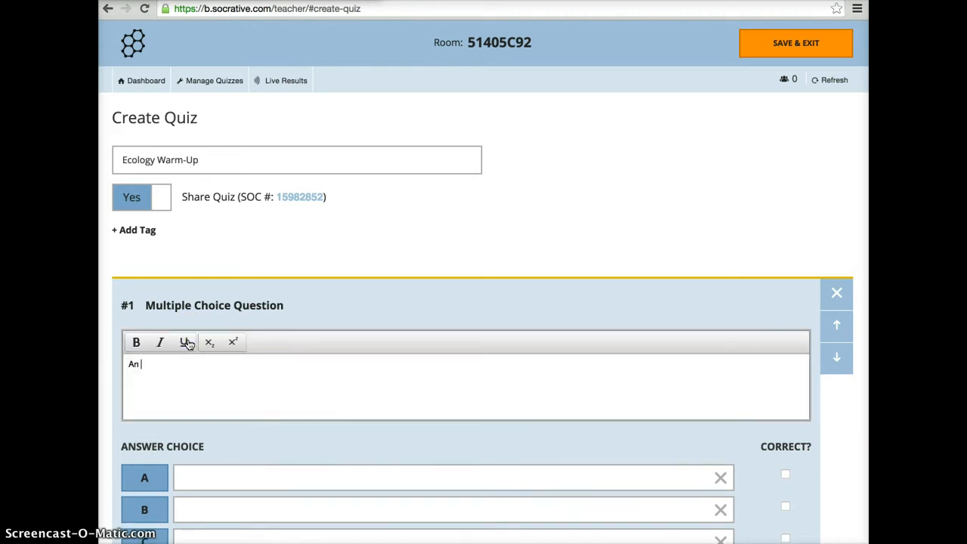
text(organism that can make its)
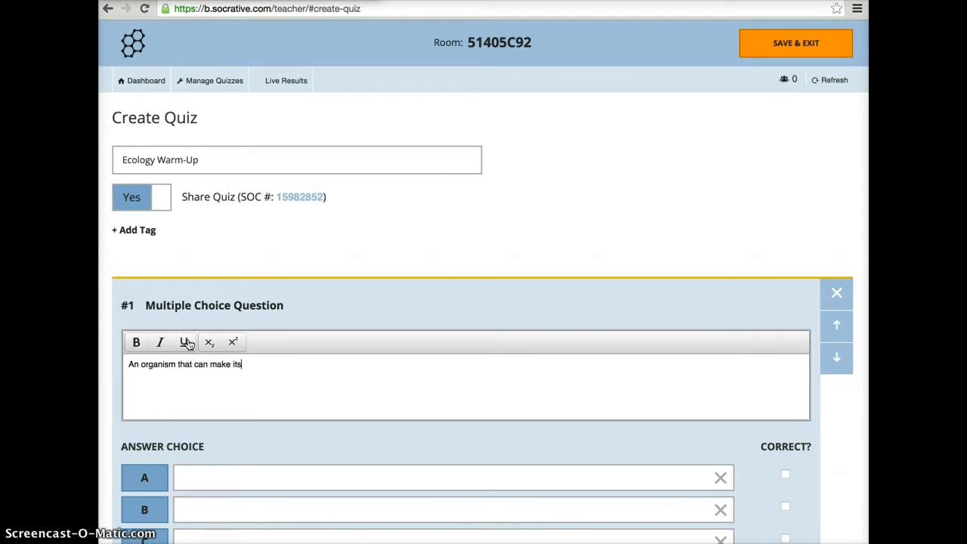
text( own food is)
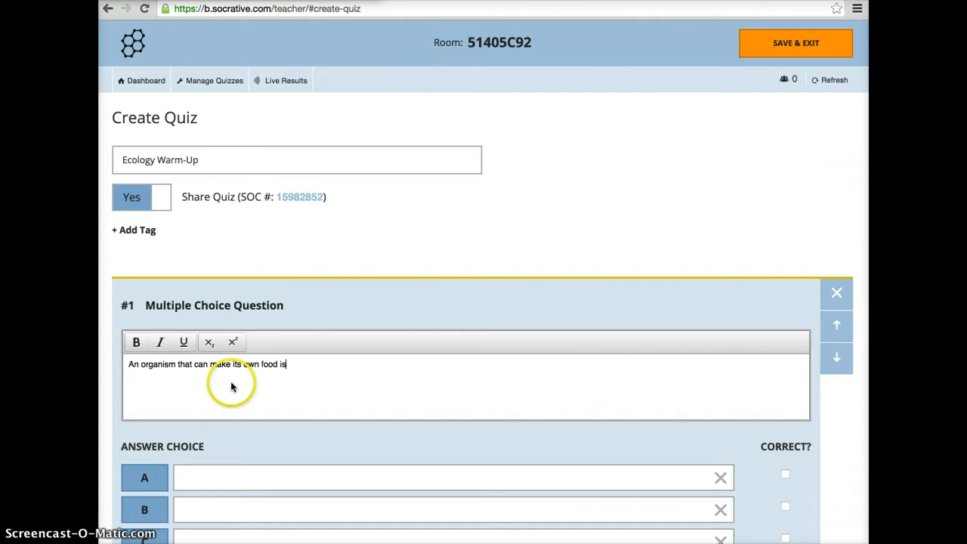
Enter "Consumer" as answer choice A and "Producer" as choice B, and mark B as the correct answer
scroll(232, 387, down, 1)
scroll(232, 387, down, 2)
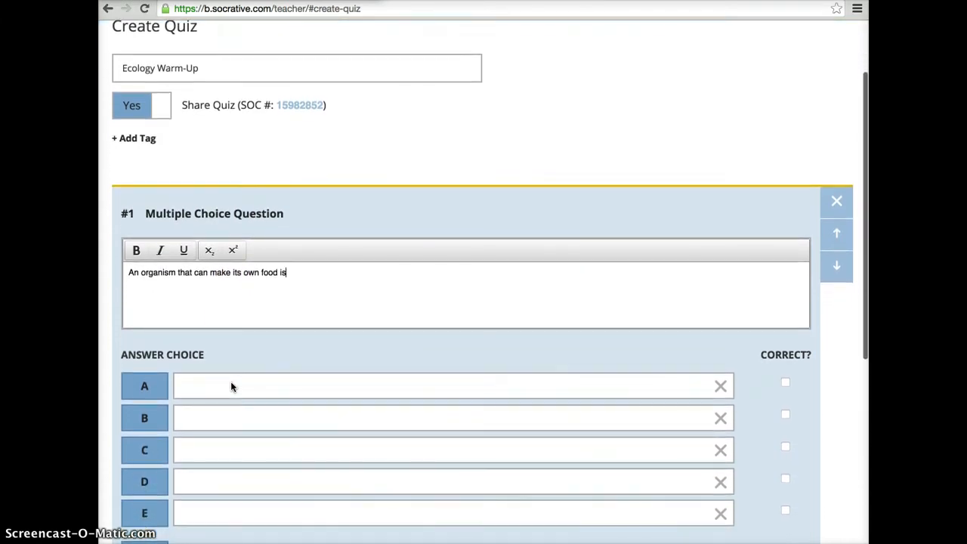
scroll(229, 363, up, 1)
click(227, 345)
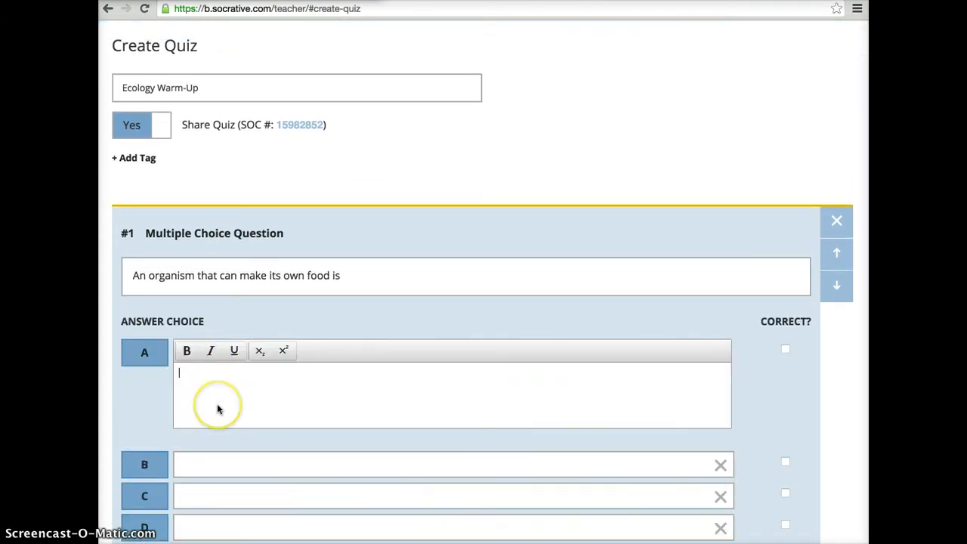
text(Consumer)
click(206, 463)
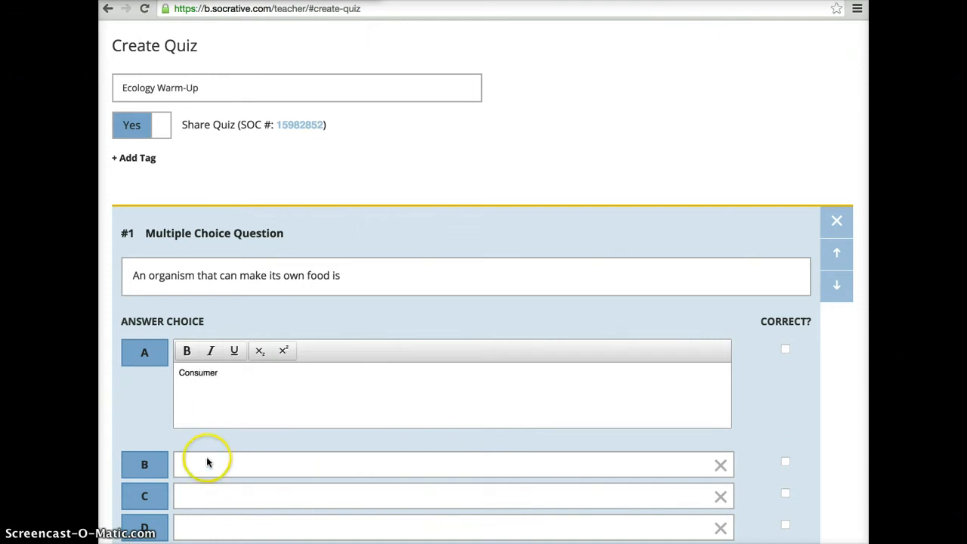
click(207, 384)
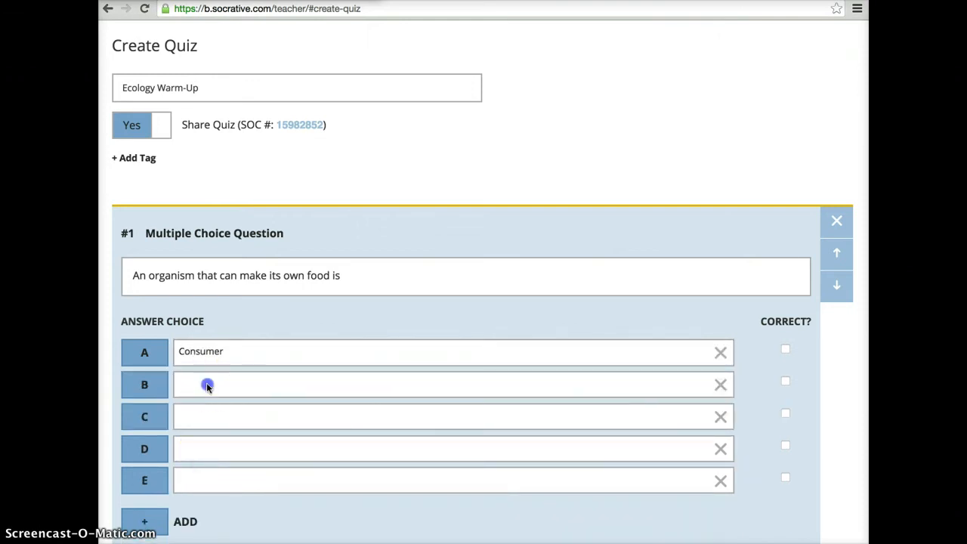
click(194, 434)
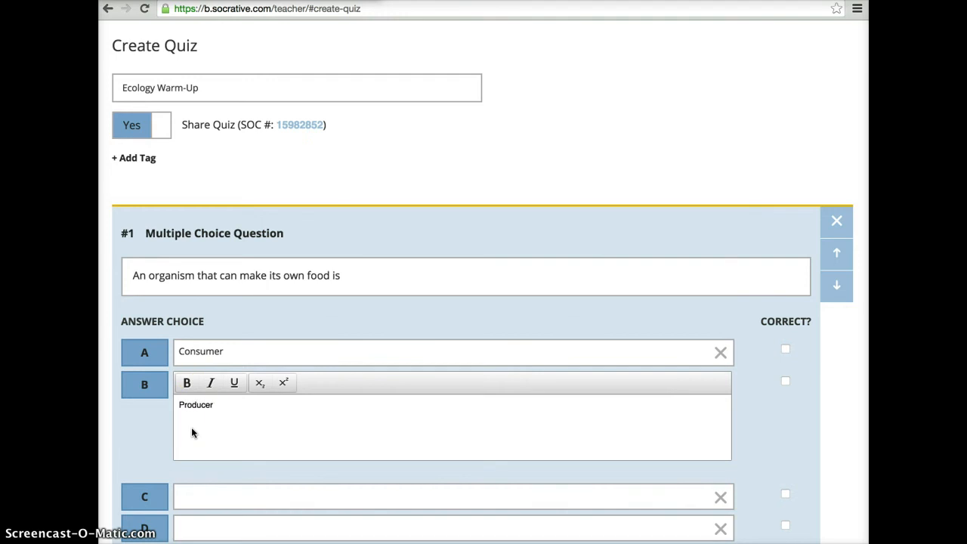
drag(191, 432, 785, 385)
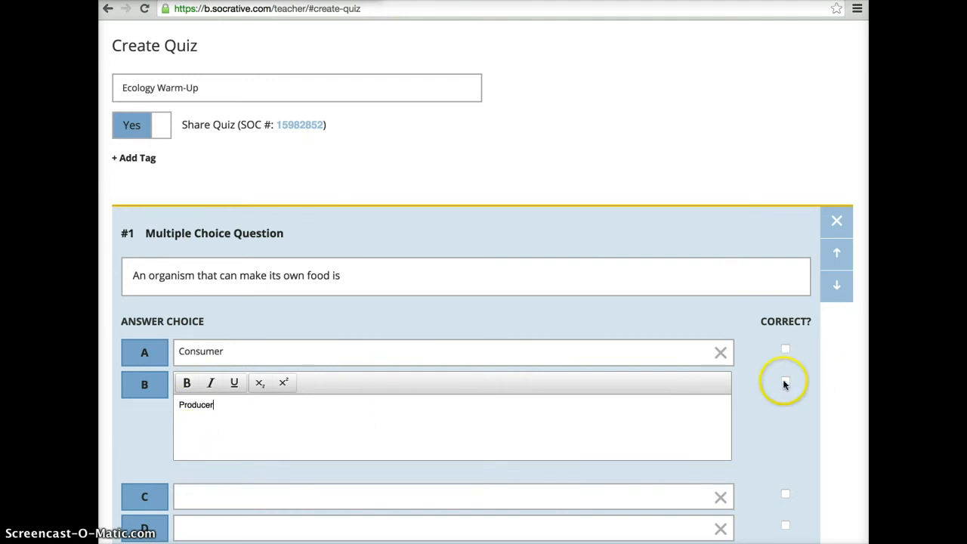
click(785, 385)
Enter "Herbivore" as answer choice C and "Predator" as answer choice D
click(263, 417)
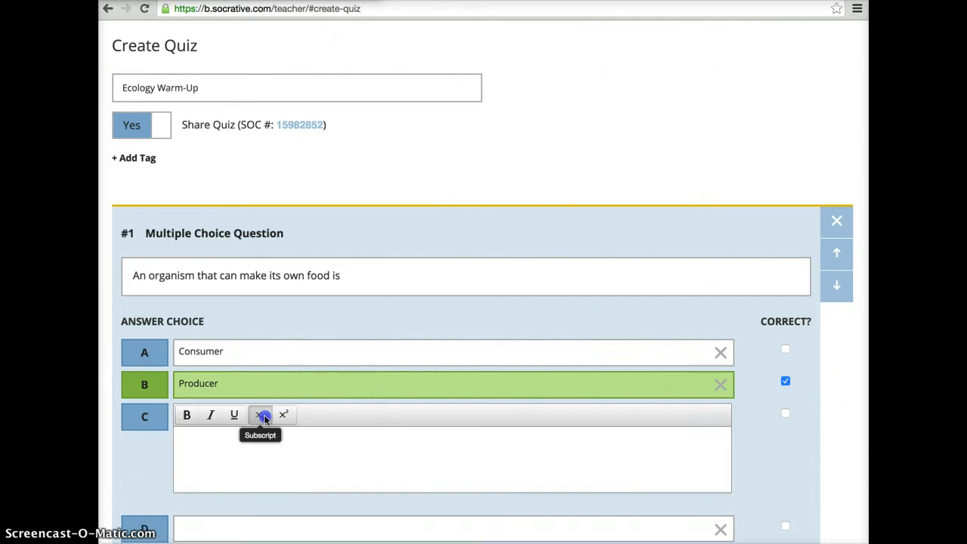
click(264, 429)
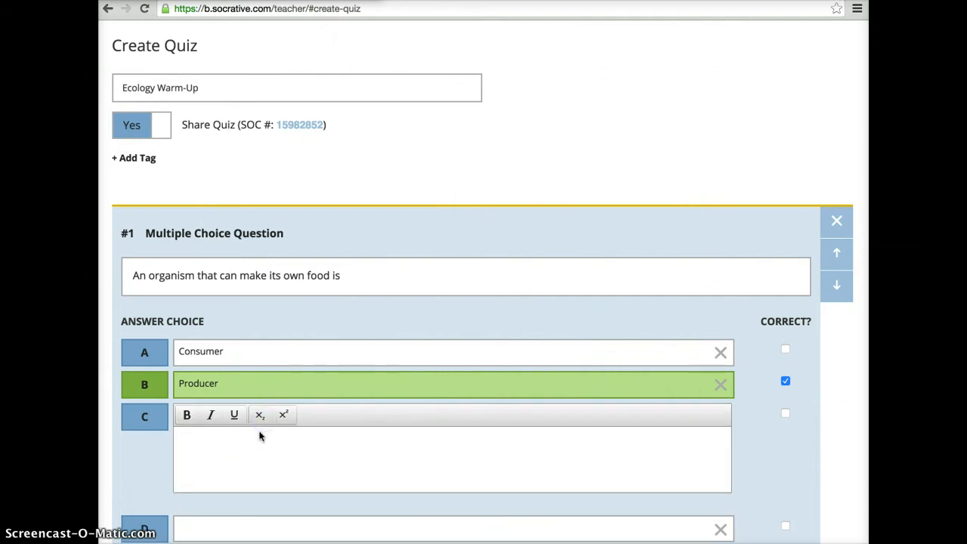
click(315, 434)
text(Herbivore)
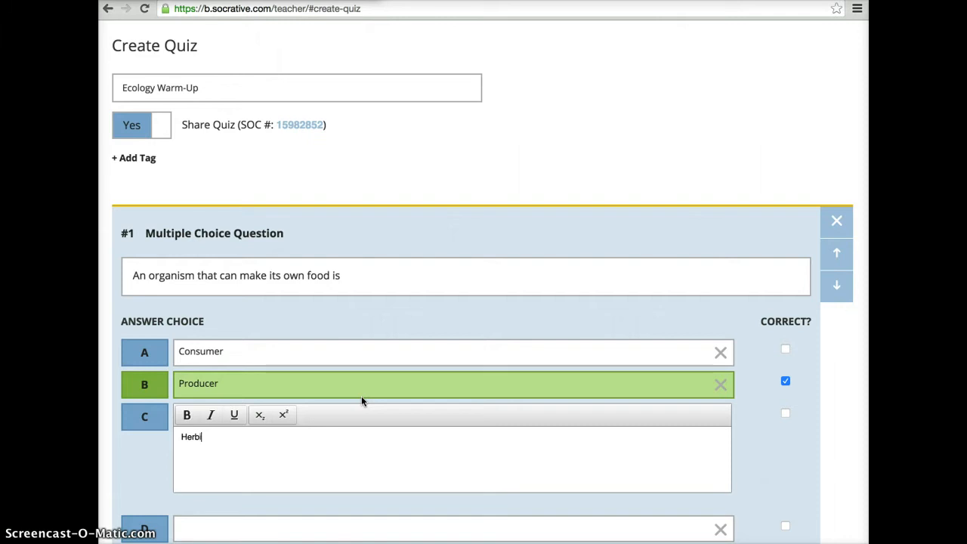
click(311, 527)
click(266, 452)
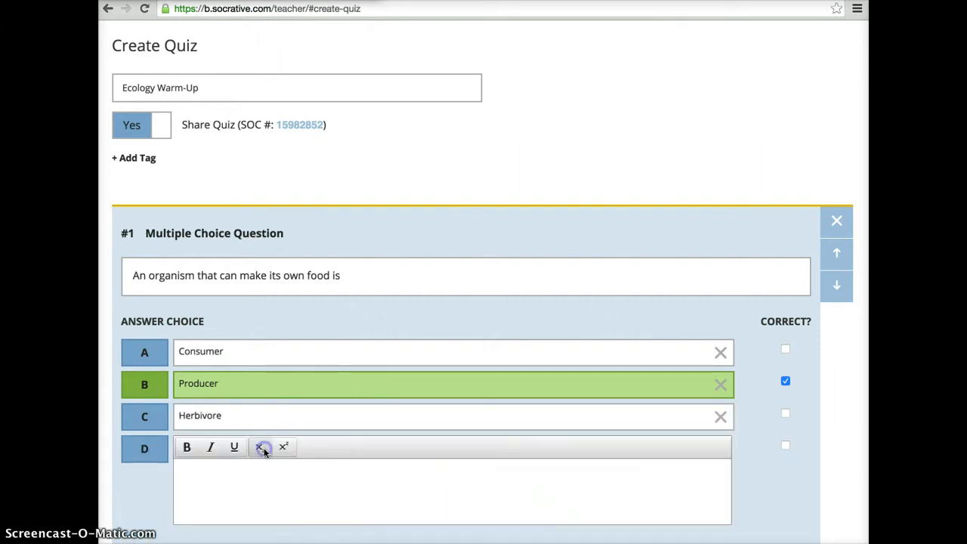
text(Pe)
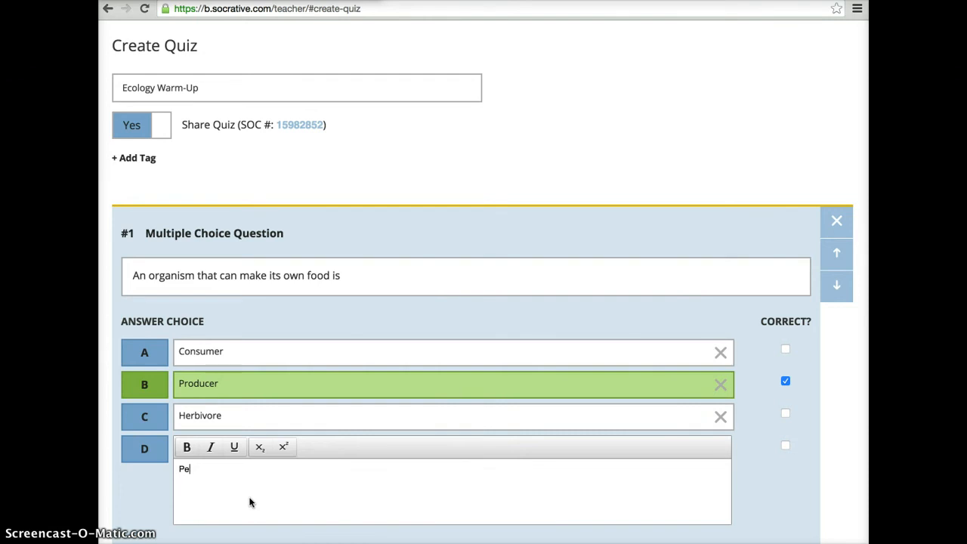
key(BackSpace)
text(redator)
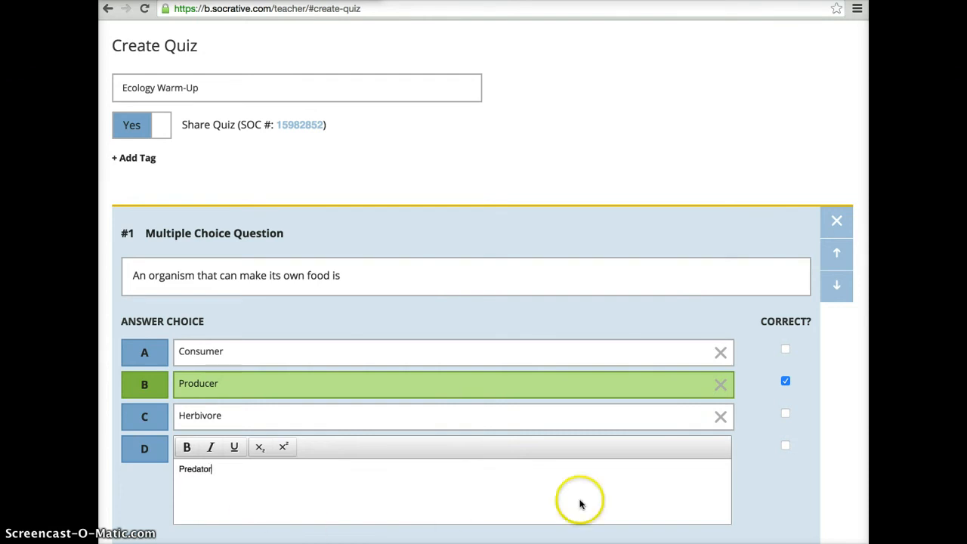
Save and exit the quiz without an explanation or image, and show the management options of Ecology Warm-Up in the quiz list
scroll(660, 370, down, 3)
scroll(661, 370, down, 4)
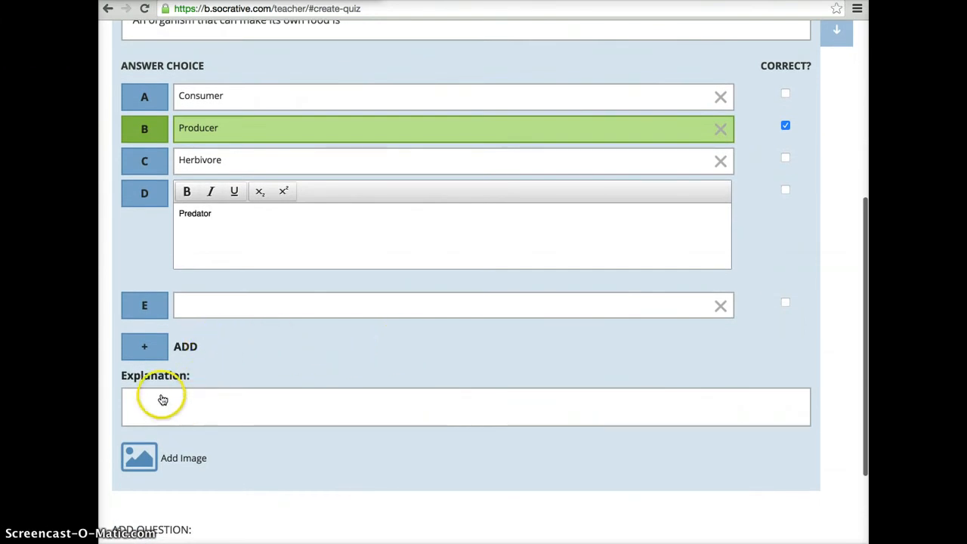
click(215, 407)
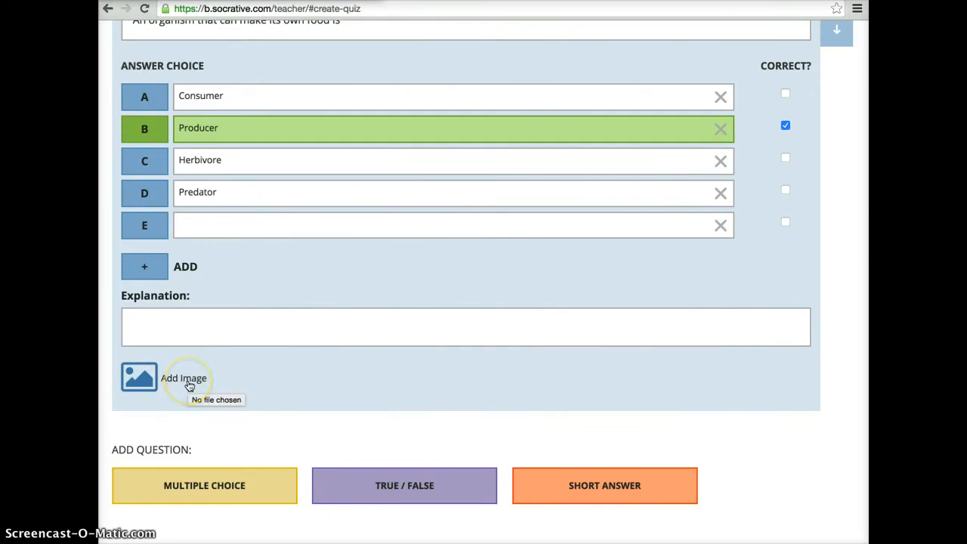
scroll(265, 362, up, 4)
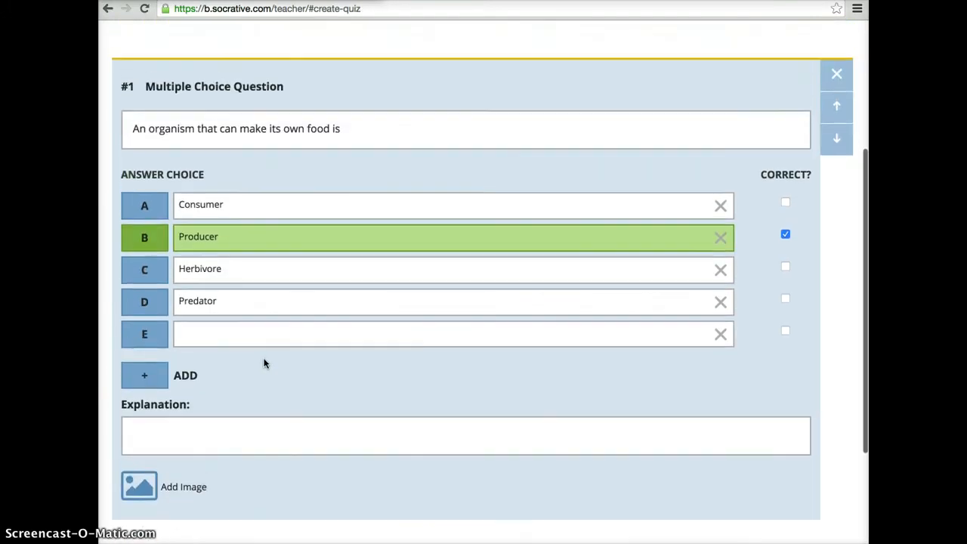
scroll(264, 365, up, 1)
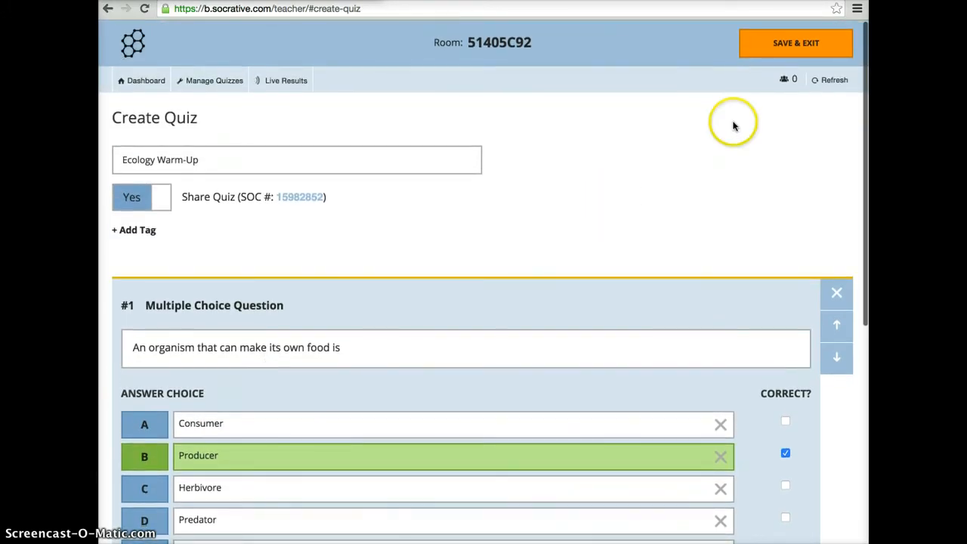
click(783, 45)
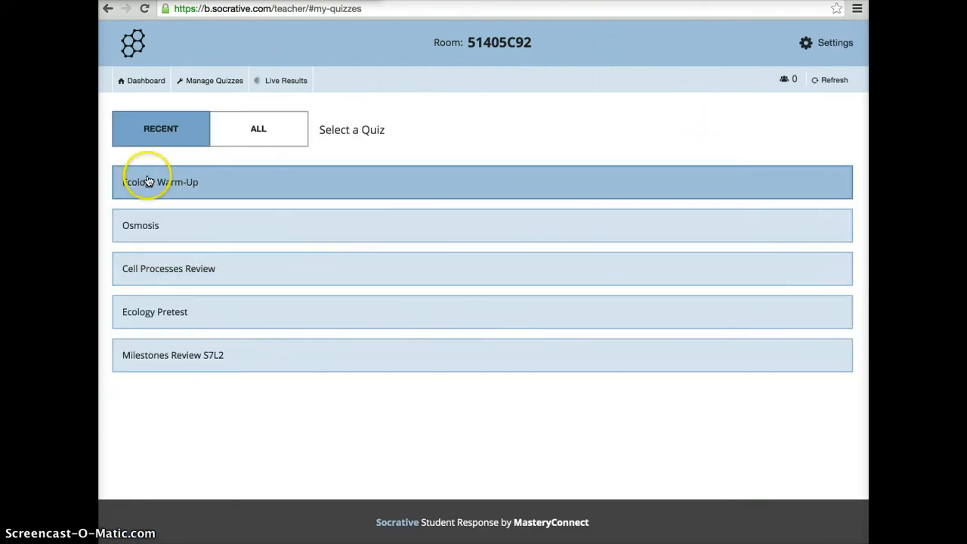
click(291, 188)
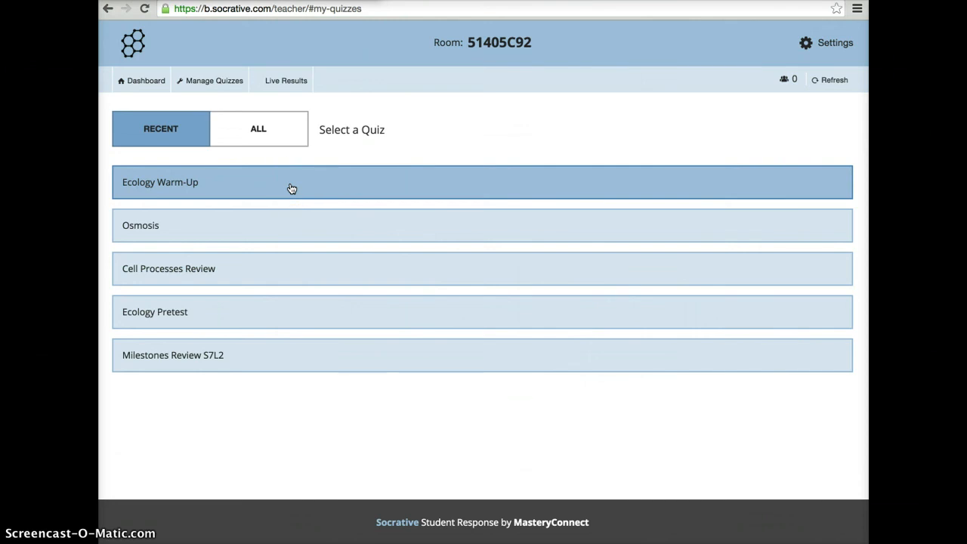
click(169, 185)
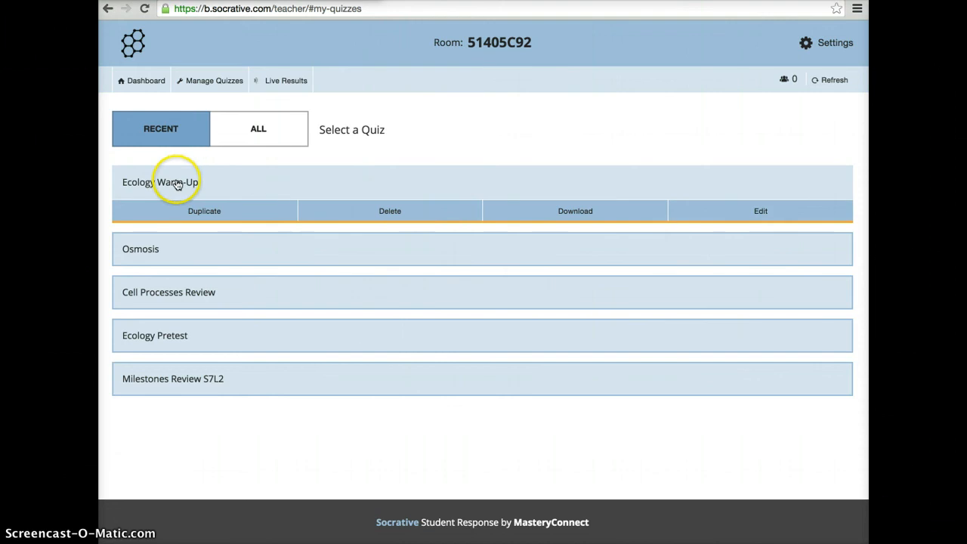
Start the Ecology Warm-Up quiz from the dashboard as Student Paced - Immediate Feedback, replacing the activity in progress
click(136, 80)
click(342, 176)
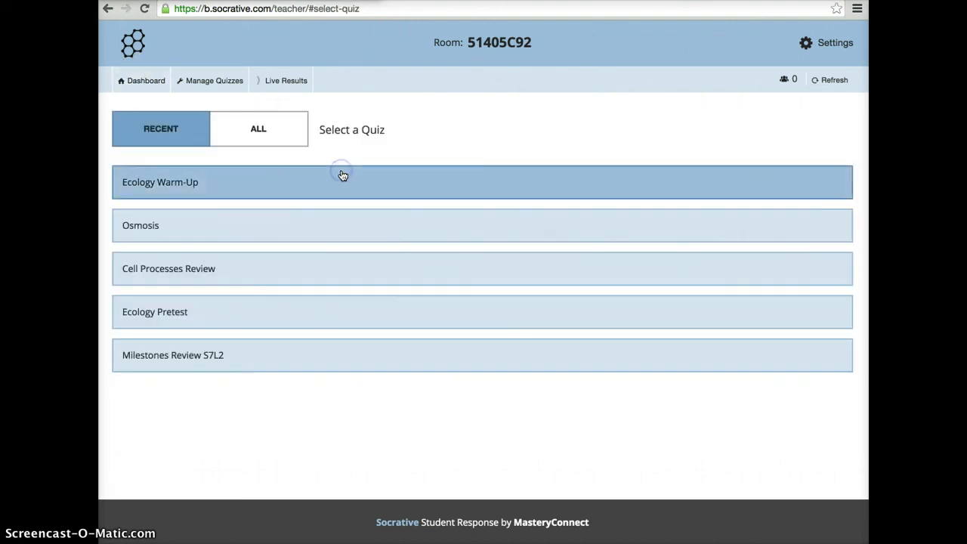
click(185, 183)
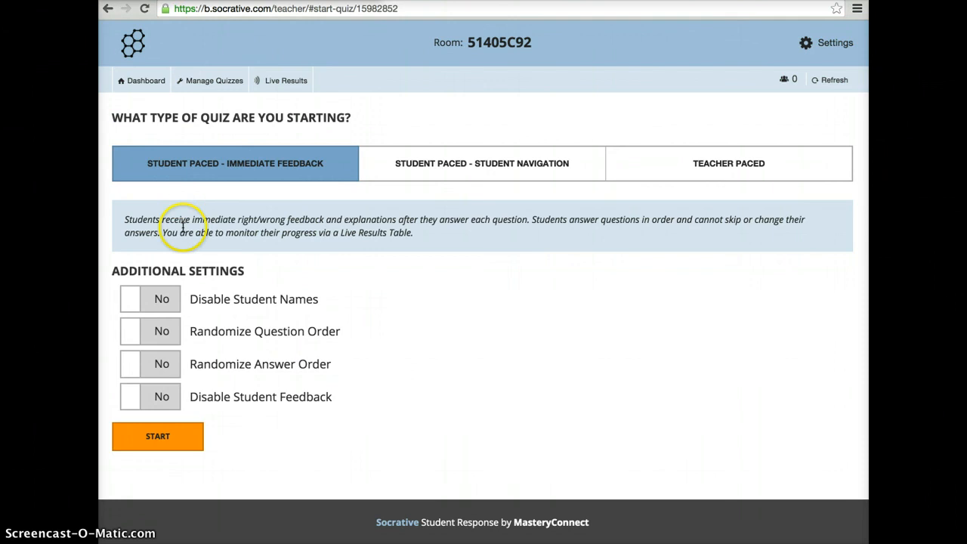
click(157, 436)
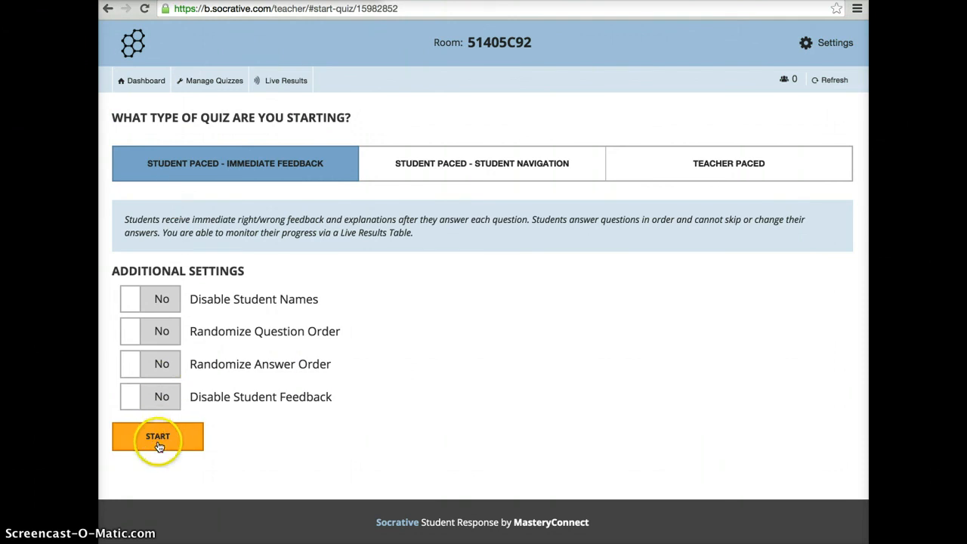
double_click(157, 439)
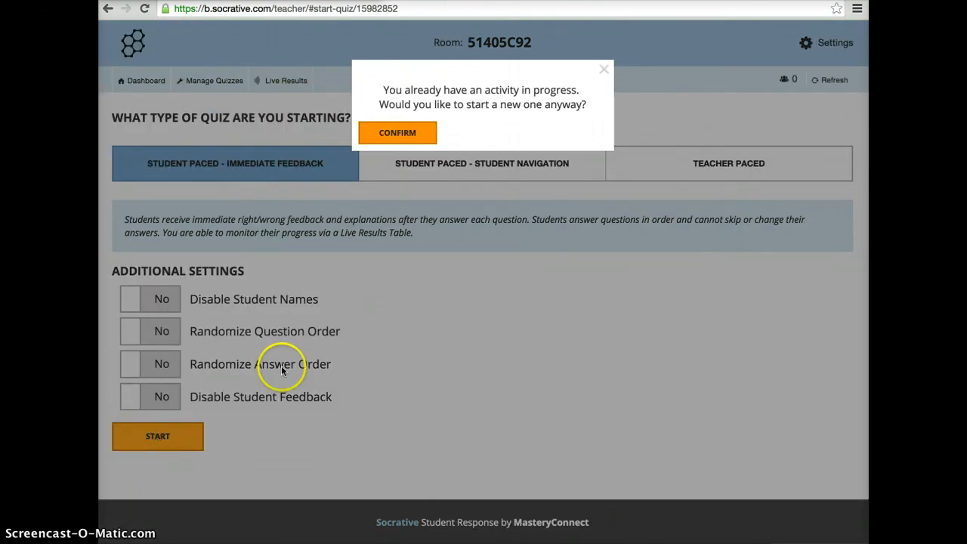
click(399, 131)
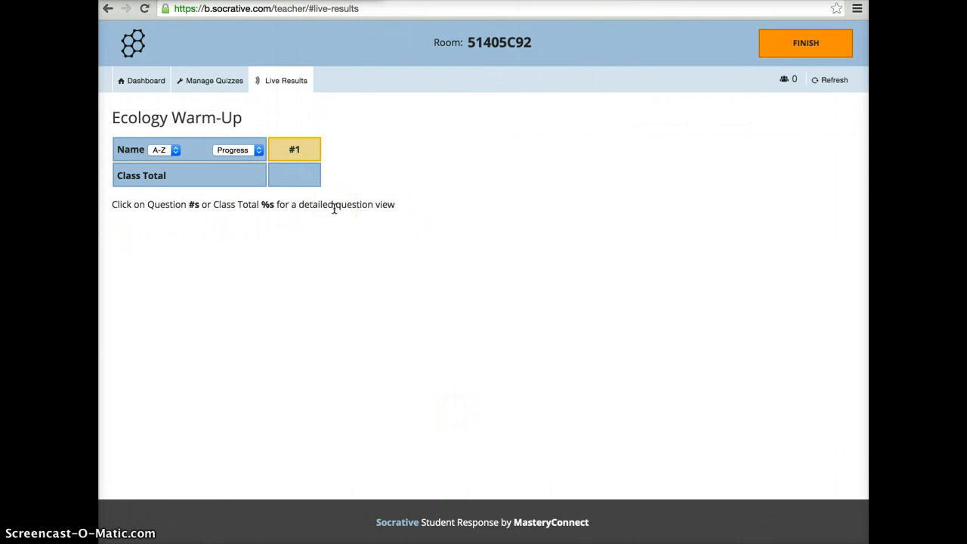
View the options for finishing the Ecology Warm-Up activity and dismiss them without ending it
click(778, 48)
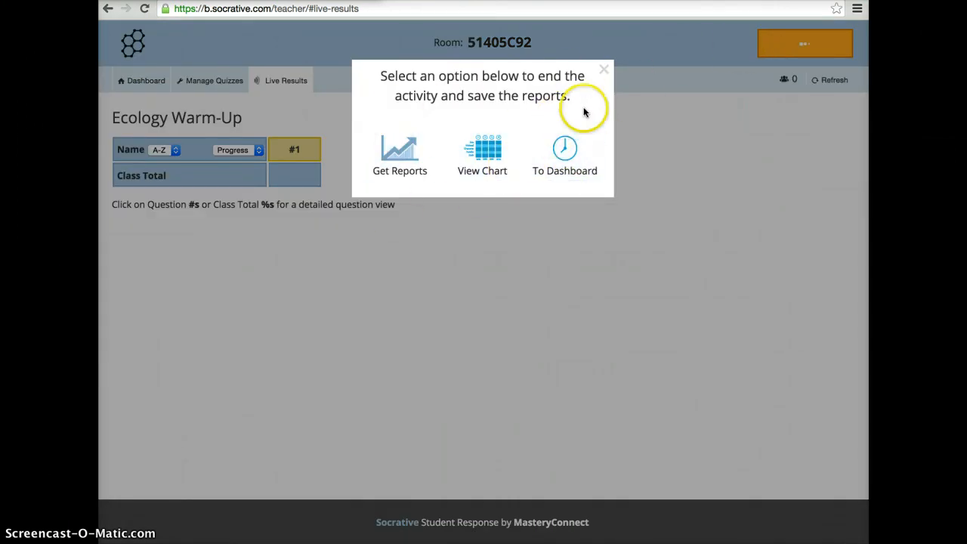
click(605, 72)
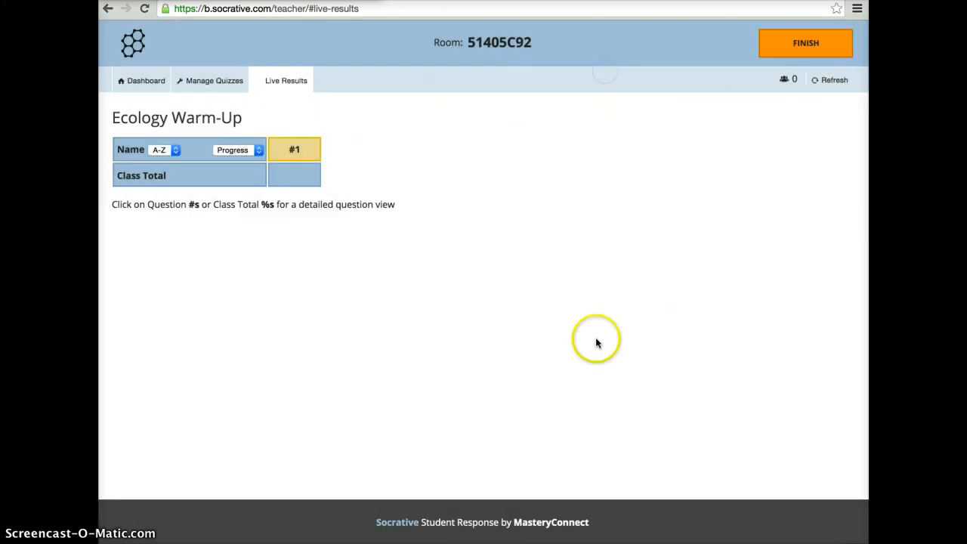